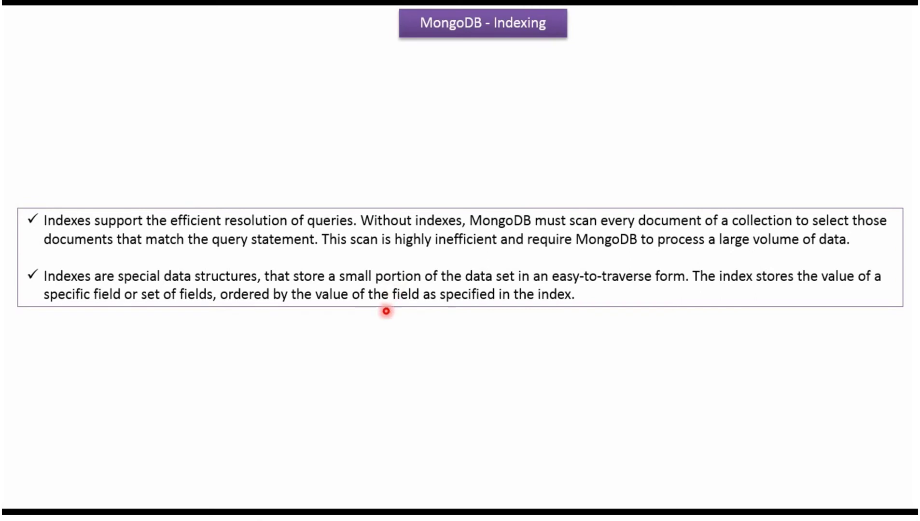
{"action": "key", "text": "space"}
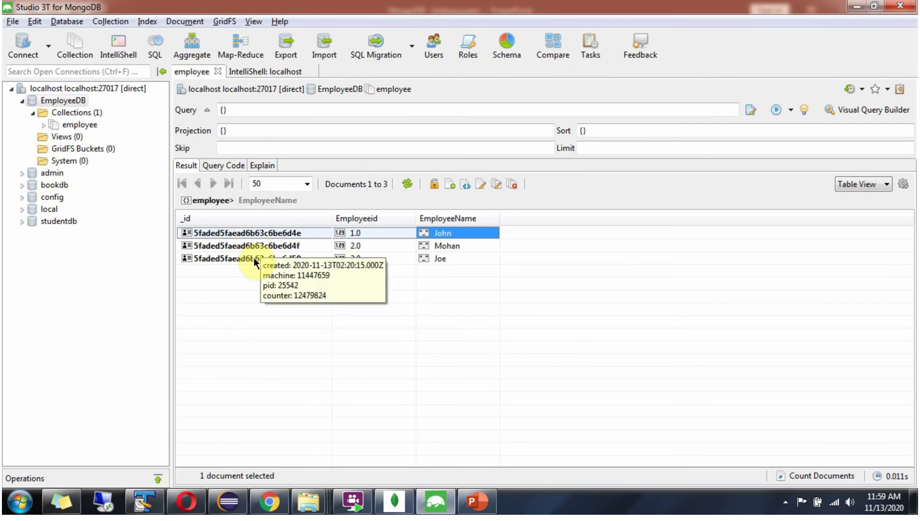
Step: Switch to the IntelliShell: localhost tab holding the db.employee.getIndexes() query
{"action": "left_click", "coordinate": [266, 71]}
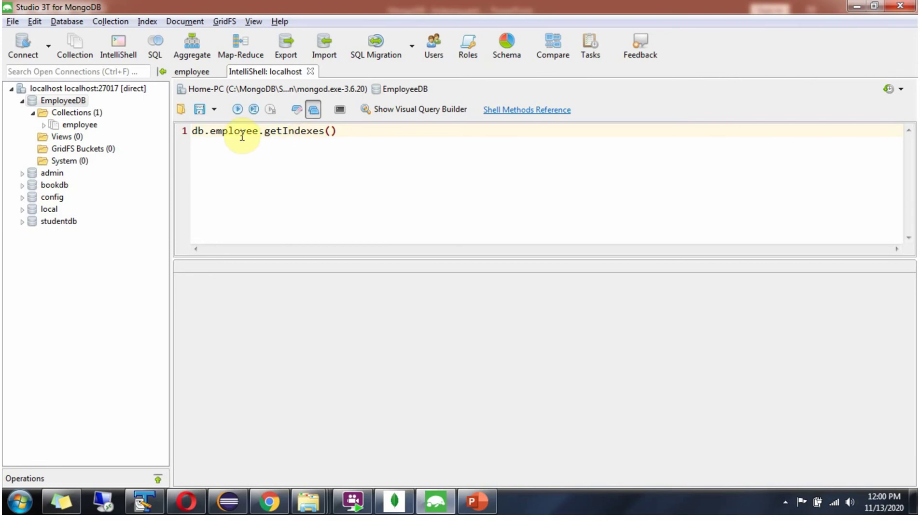
Step: Run db.employee.getIndexes(), which returns only the default _id_ index
{"action": "left_click", "coordinate": [335, 131]}
{"action": "left_click", "coordinate": [238, 110]}
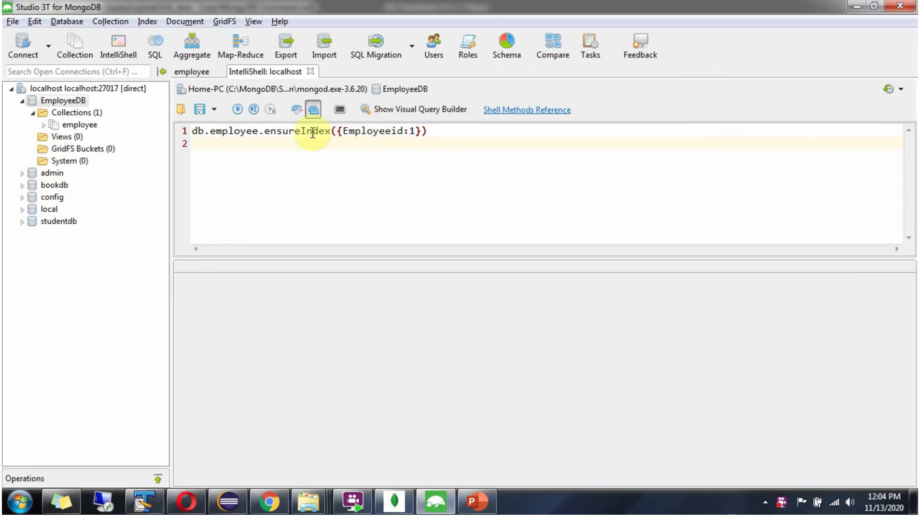
Step: Run db.employee.ensureIndex({Employeeid:1}) so the employee collection has two indexes
{"action": "left_click", "coordinate": [236, 109]}
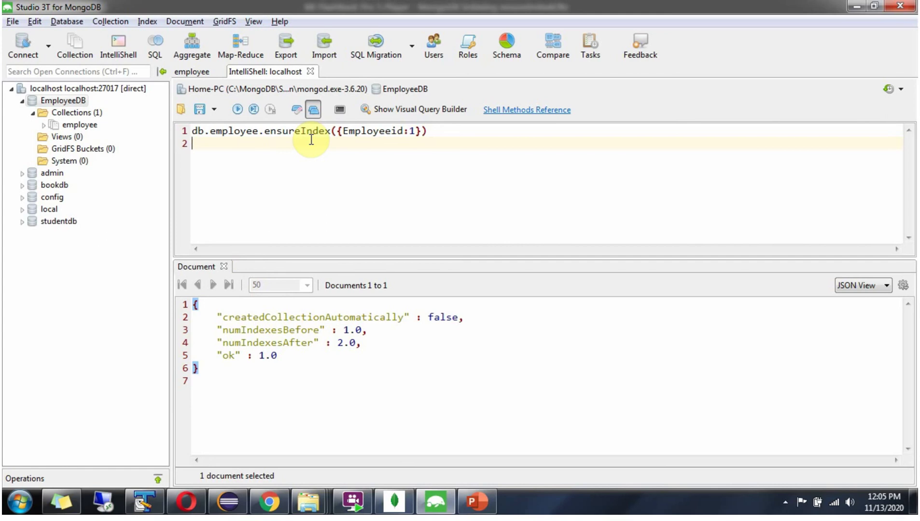
Step: Replace the command with db.employee.getIndexes() and confirm Employeeid_1 appears beside _id_
{"action": "key", "text": "ctrl+a"}
{"action": "type", "text": "db.employee.getIndexes()"}
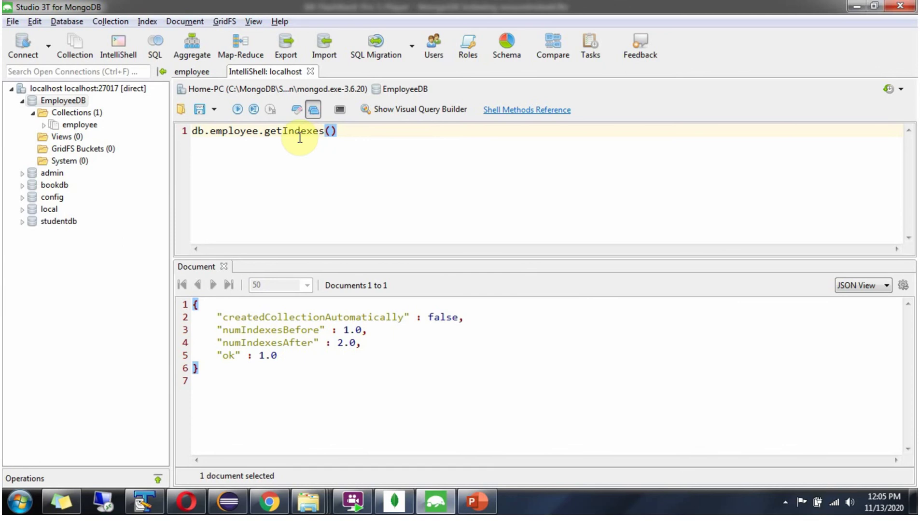
{"action": "left_click", "coordinate": [239, 109]}
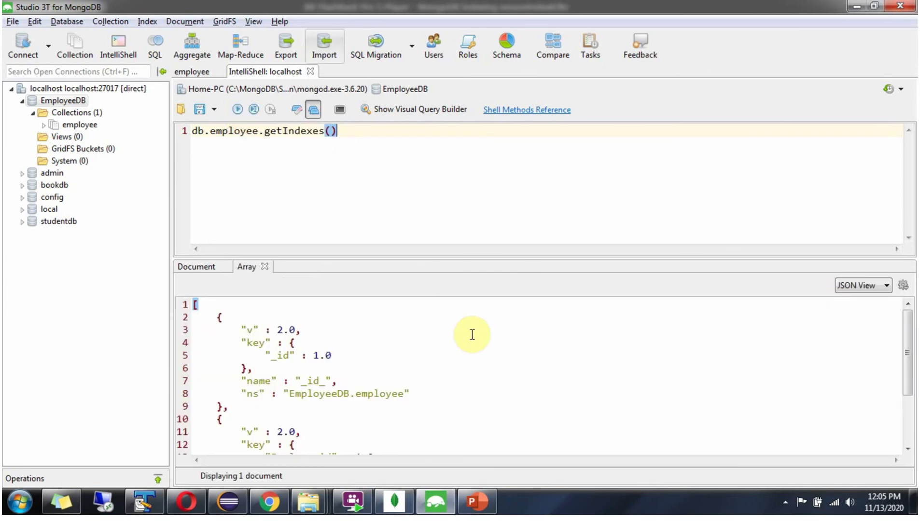
{"action": "scroll", "coordinate": [497, 334], "scroll_direction": "down", "scroll_amount": 3}
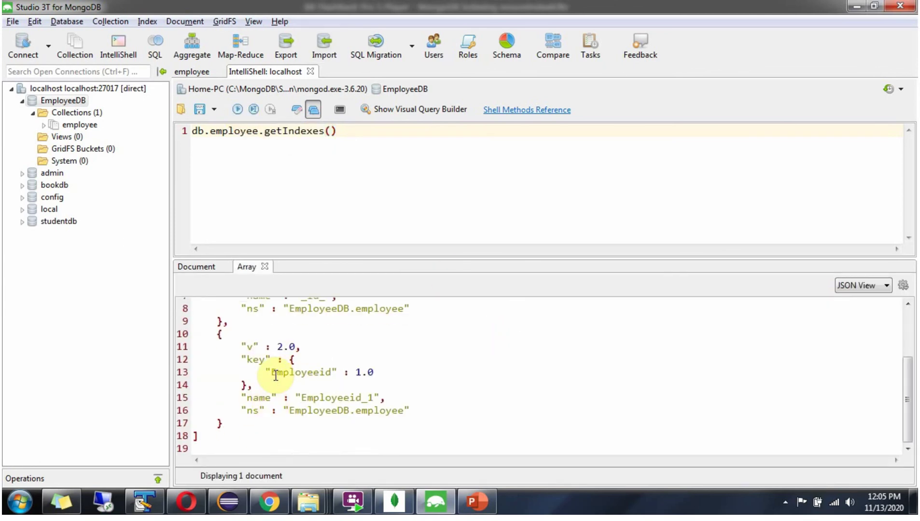
{"action": "left_click", "coordinate": [302, 373]}
{"action": "double_click", "coordinate": [302, 374]}
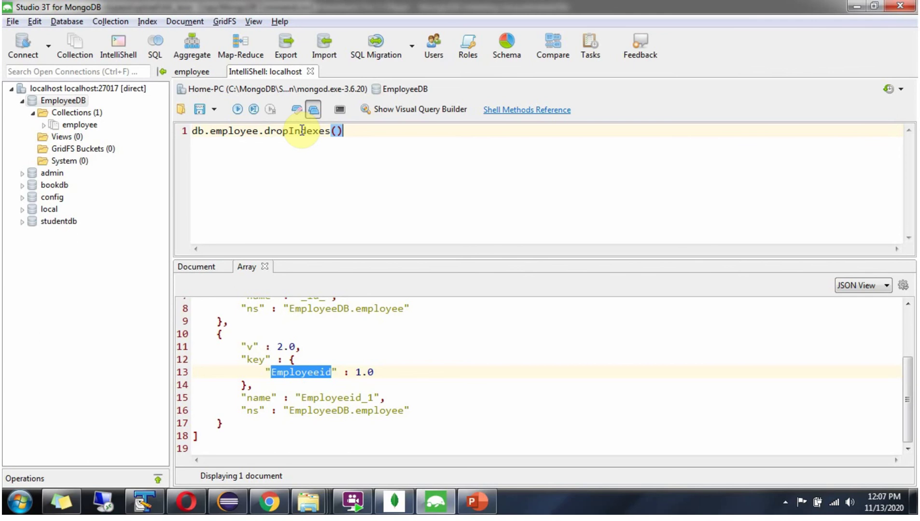
Step: Run db.employee.dropIndexes() and highlight the _id note in the returned message
{"action": "left_click", "coordinate": [236, 110]}
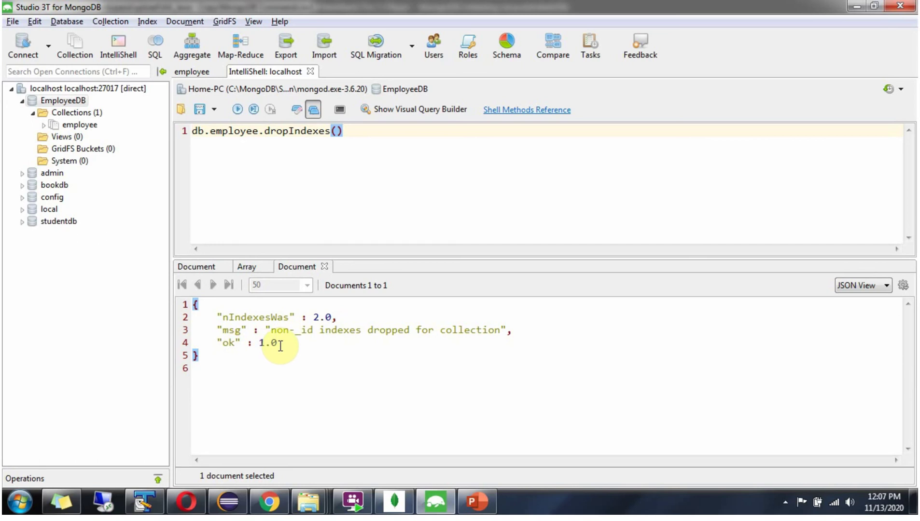
{"action": "left_click_drag", "start_coordinate": [296, 329], "coordinate": [315, 330]}
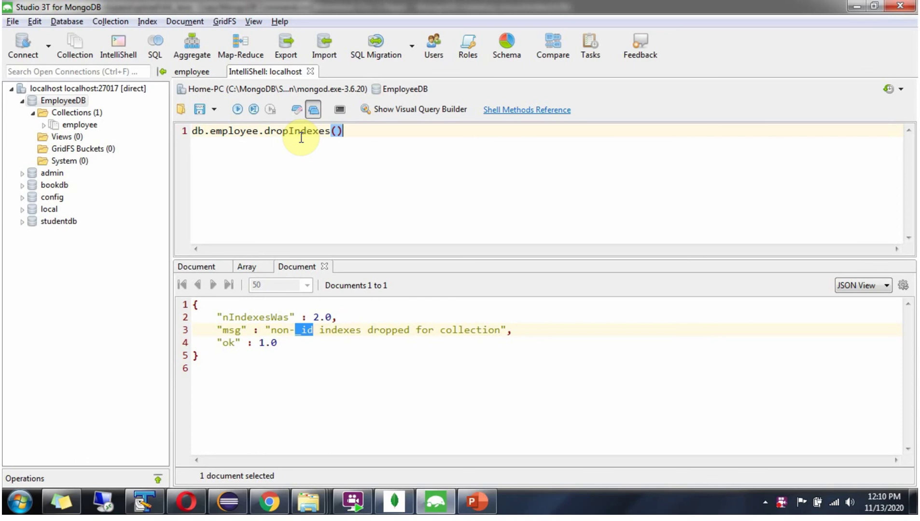
Step: Paste db.employee.getIndexes() over dropIndexes, run it, and confirm only _id_ remains
{"action": "key", "text": "ctrl+a"}
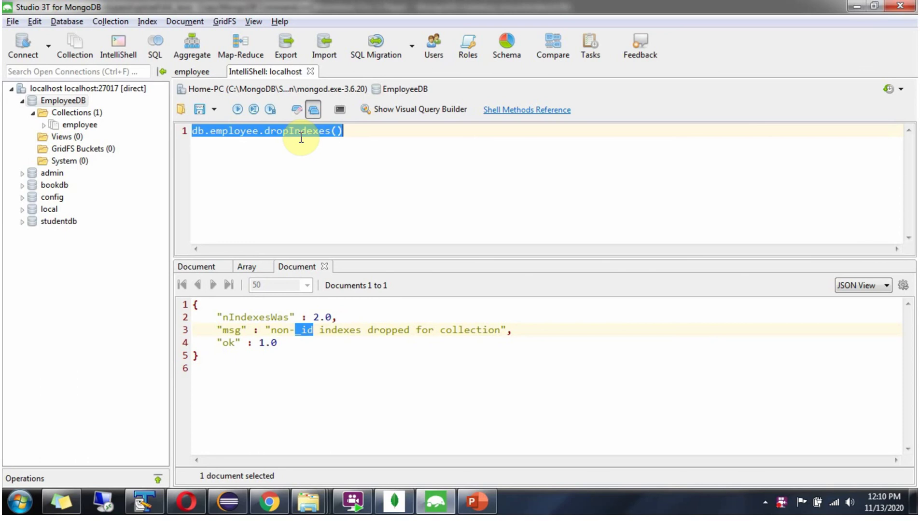
{"action": "type", "text": "db.employee.getIndexes()"}
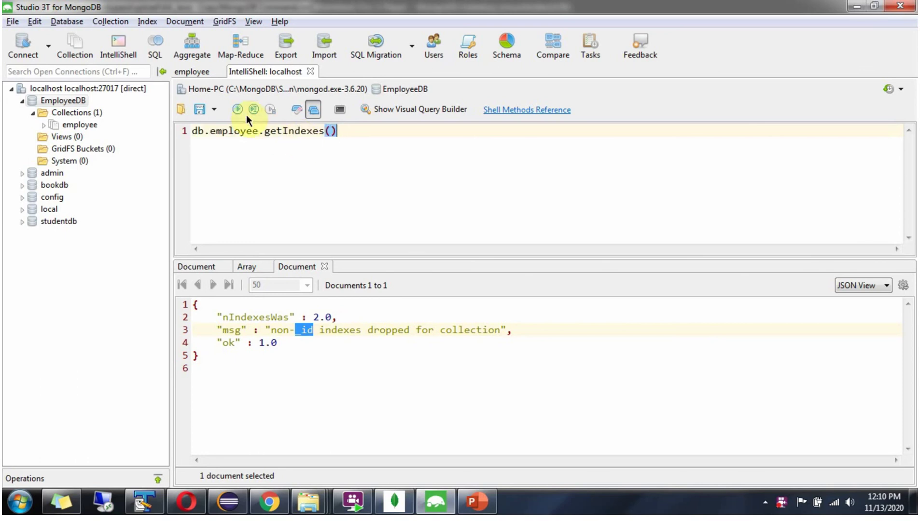
{"action": "left_click", "coordinate": [237, 109]}
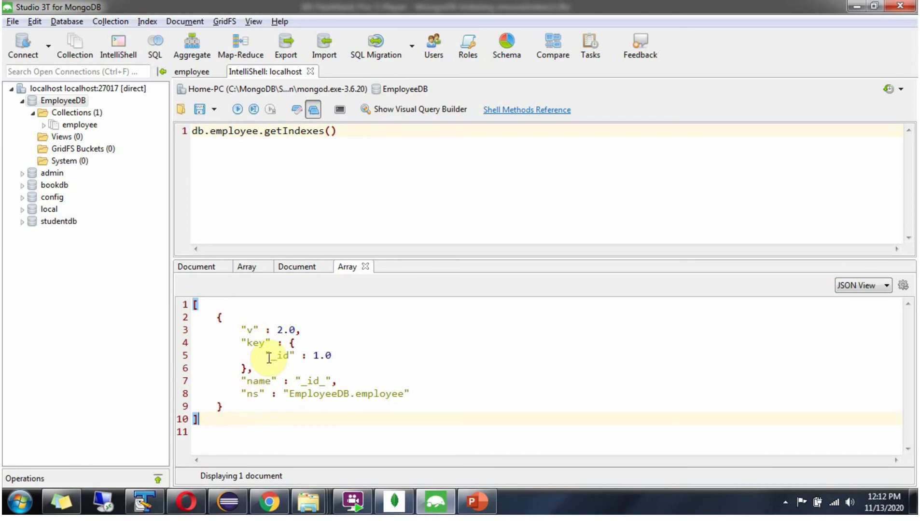
{"action": "left_click_drag", "start_coordinate": [266, 356], "coordinate": [287, 356]}
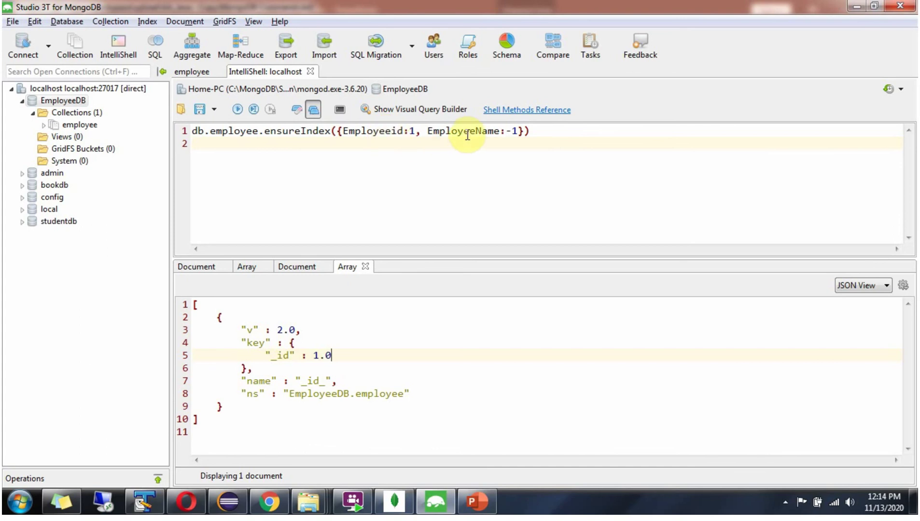
Step: Run ensureIndex({Employeeid:1, EmployeeName:-1}), raising the employee index count from one to two
{"action": "left_click", "coordinate": [547, 132]}
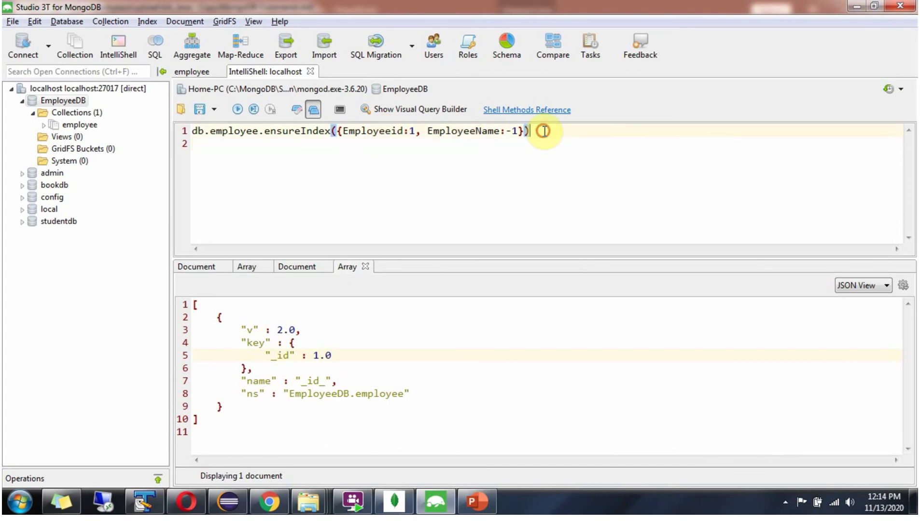
{"action": "left_click", "coordinate": [237, 109]}
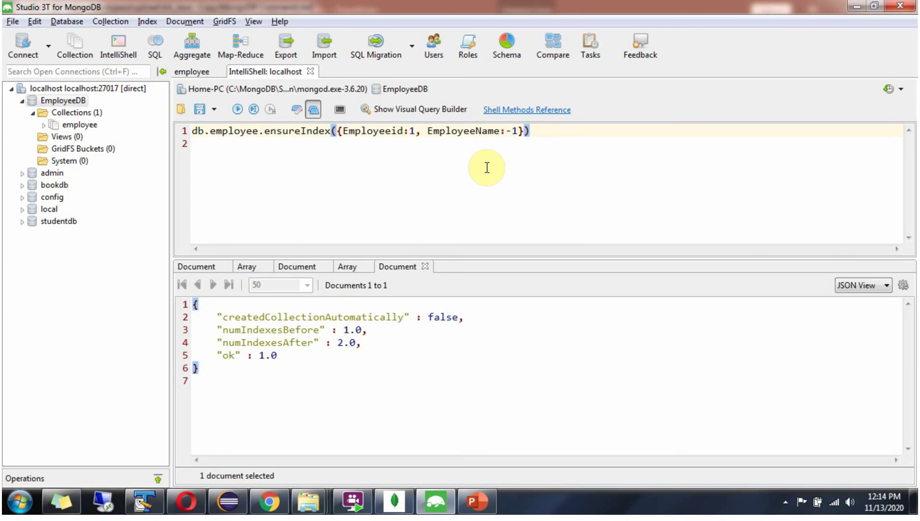
Step: Paste and run db.employee.getIndexes() to show the Employeeid_1_EmployeeName_-1 index
{"action": "key", "text": "ctrl+a"}
{"action": "type", "text": "db.employee.getIndexes()"}
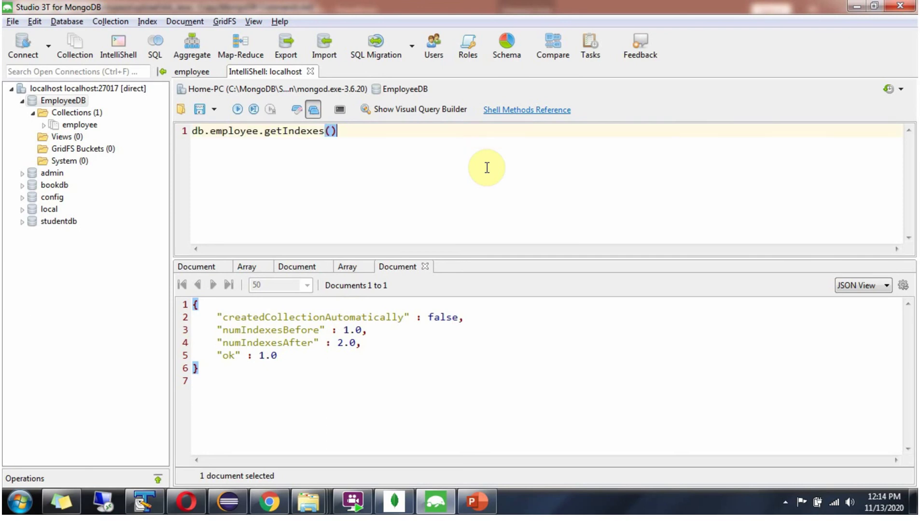
{"action": "left_click", "coordinate": [237, 110]}
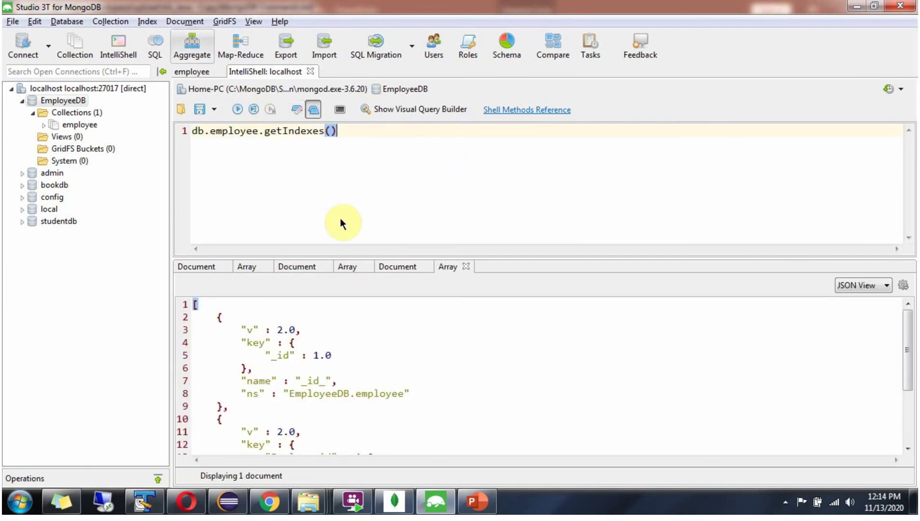
{"action": "scroll", "coordinate": [492, 367], "scroll_direction": "down", "scroll_amount": 3}
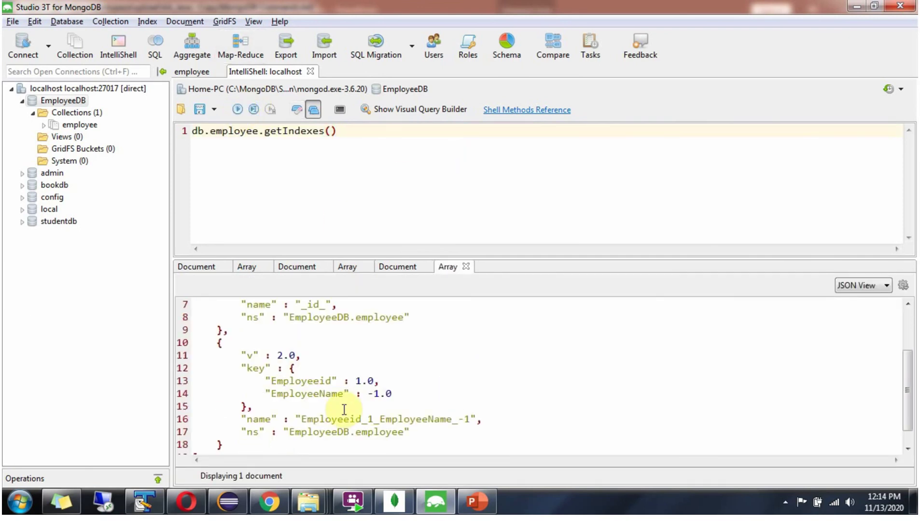